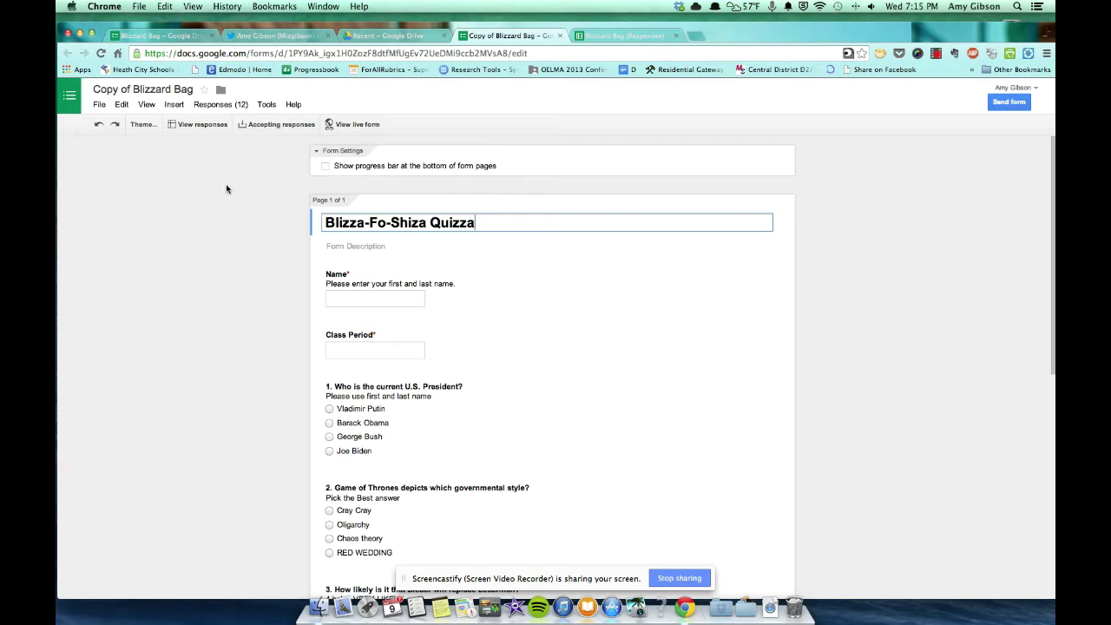
Open the live Blizza-Fo-Shiza Quizza form and fill in the teacher's first name and class period 1
click(343, 129)
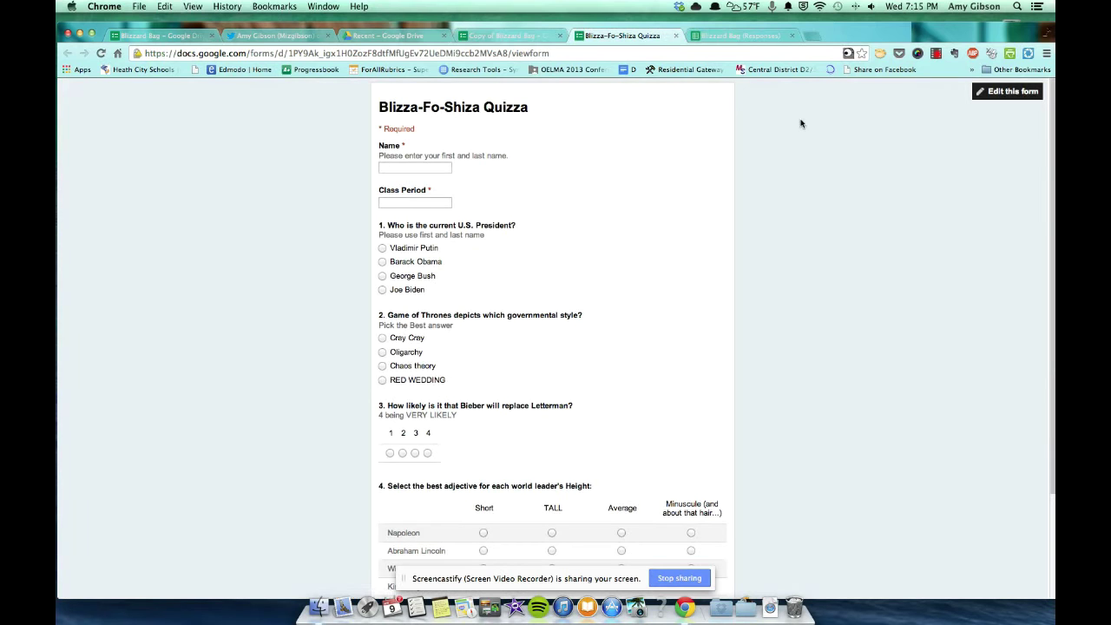
click(438, 167)
text(Amy)
key(Tab)
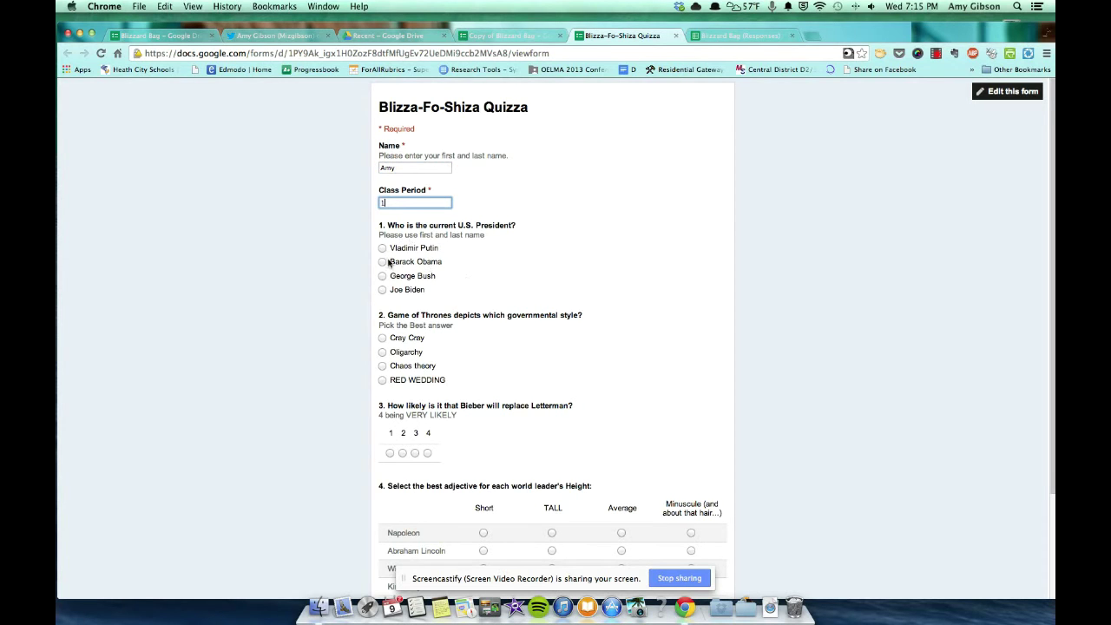
Answer question 1 with Barack Obama, question 2 with Cray Cray and question 3 with rating 1
click(383, 261)
scroll(526, 287, down, 1)
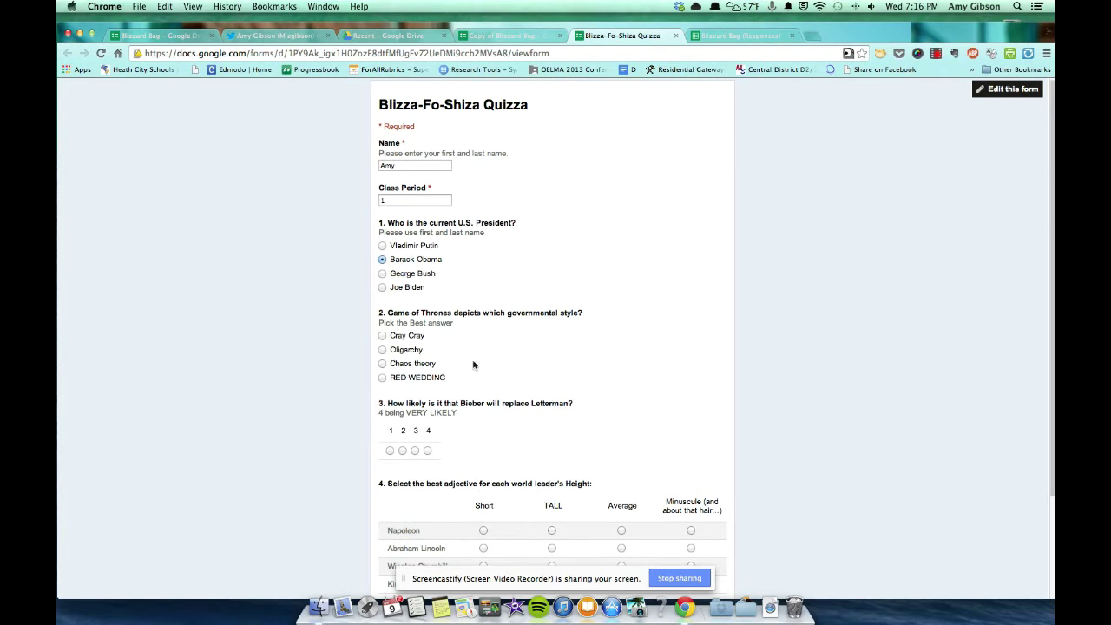
click(383, 336)
scroll(599, 348, down, 1)
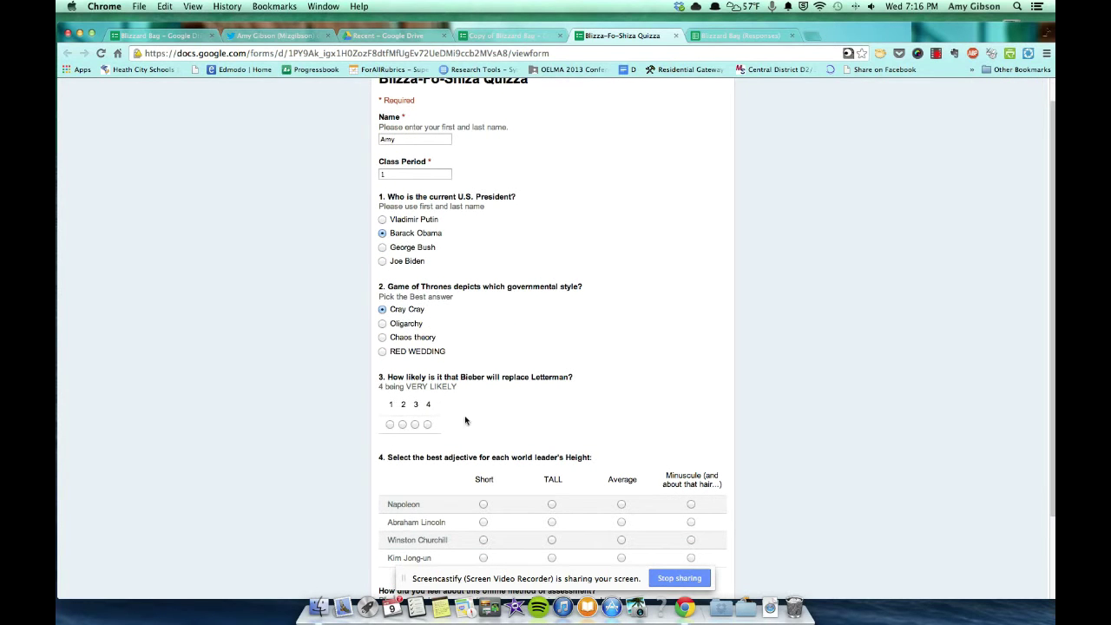
click(393, 424)
scroll(538, 400, down, 2)
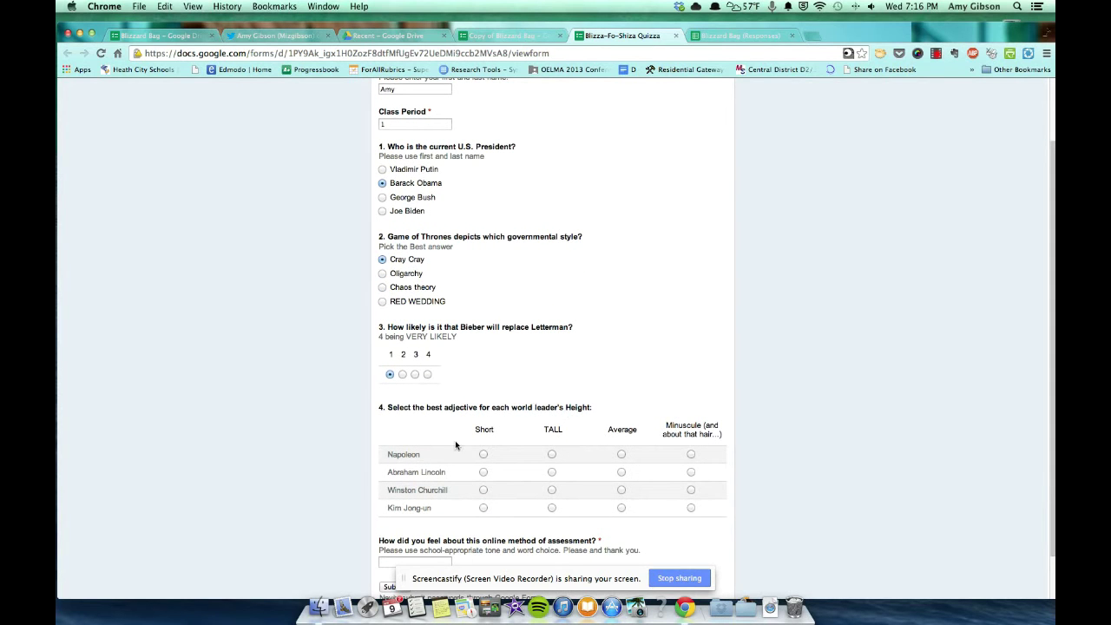
Rate the leaders' heights in question 4: Napoleon Short, Abraham Lincoln TALL, Winston Churchill Average and Kim Jong-un Minuscule
click(483, 454)
click(552, 473)
click(622, 490)
click(690, 508)
Answer the question about the online assessment method with "Awesome!" and submit the form
scroll(499, 518, down, 2)
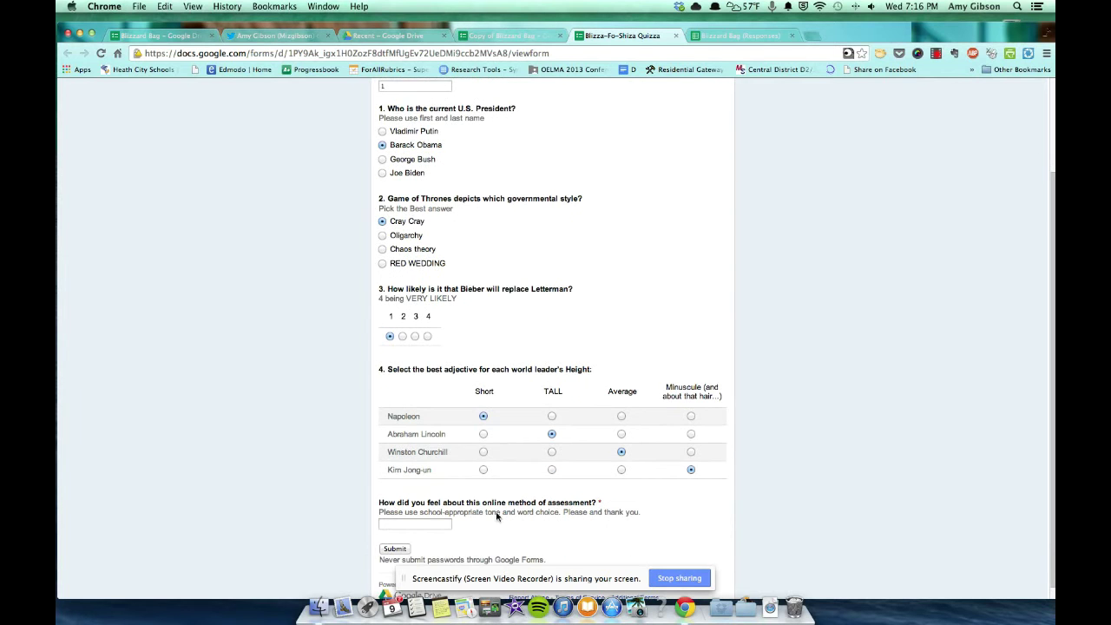
click(440, 523)
text(Awesome==)
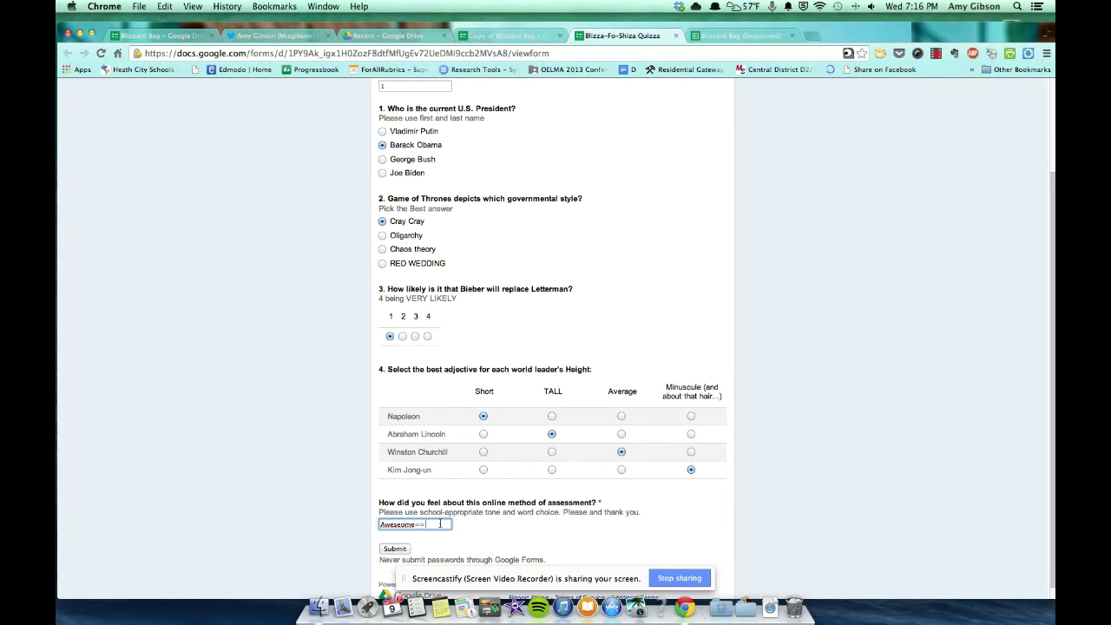
key(BackSpace)
key(BackSpace)
key(BackSpace)
key(BackSpace)
key(BackSpace)
key(BackSpace)
key(BackSpace)
key(BackSpace)
text(ome!)
click(400, 549)
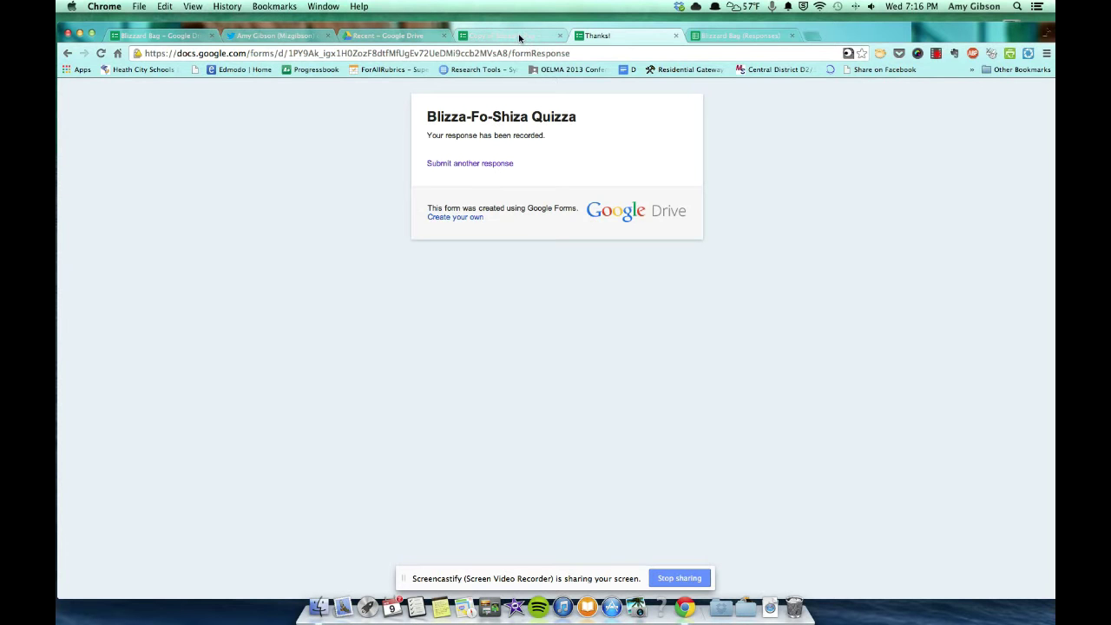
In the Blizzard Bag (Responses) spreadsheet, search the Script Gallery for flubaroo and try to install the Flubaroo script
click(737, 36)
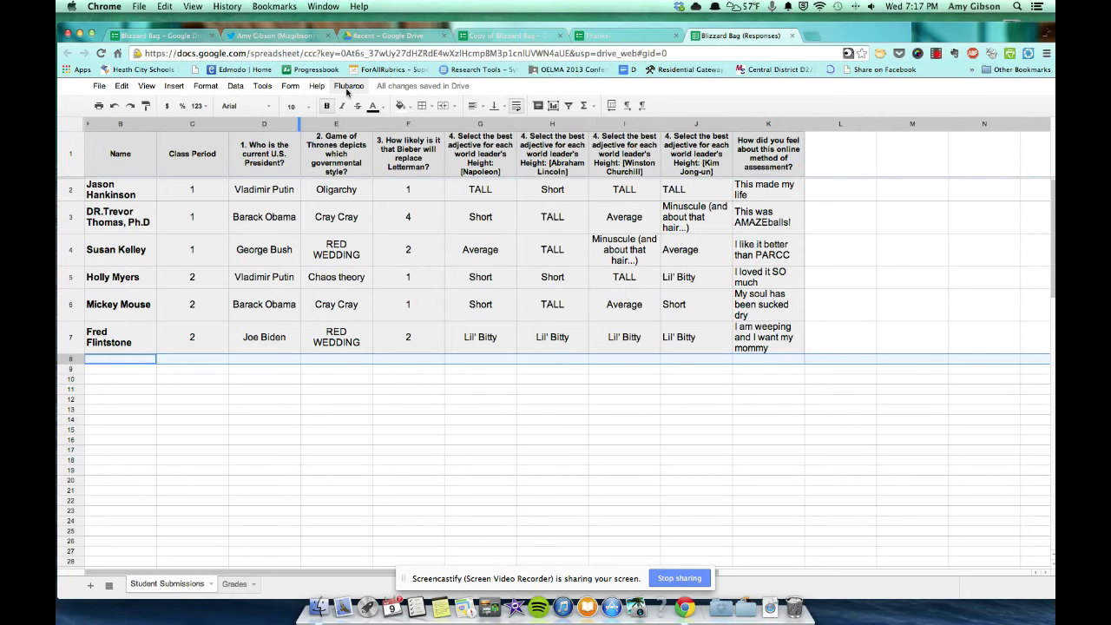
click(262, 86)
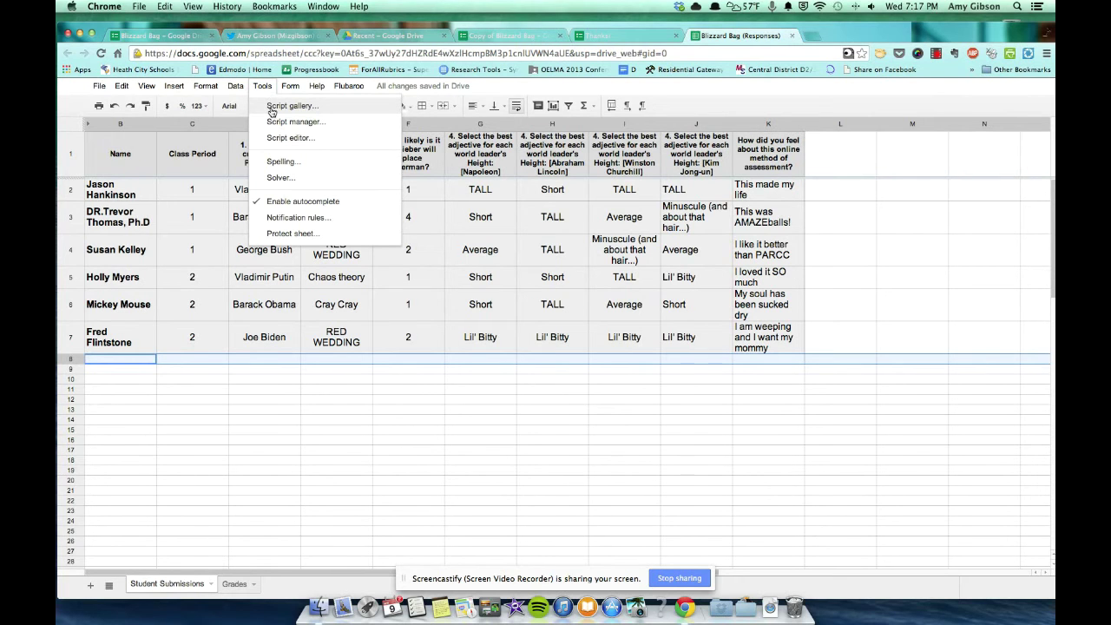
click(290, 106)
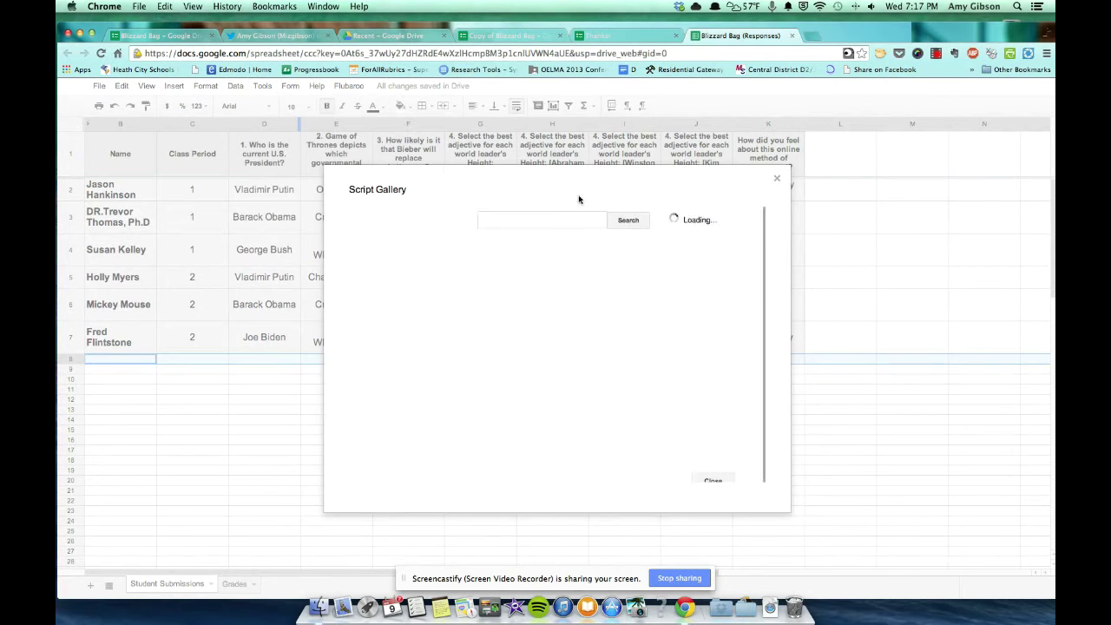
click(490, 221)
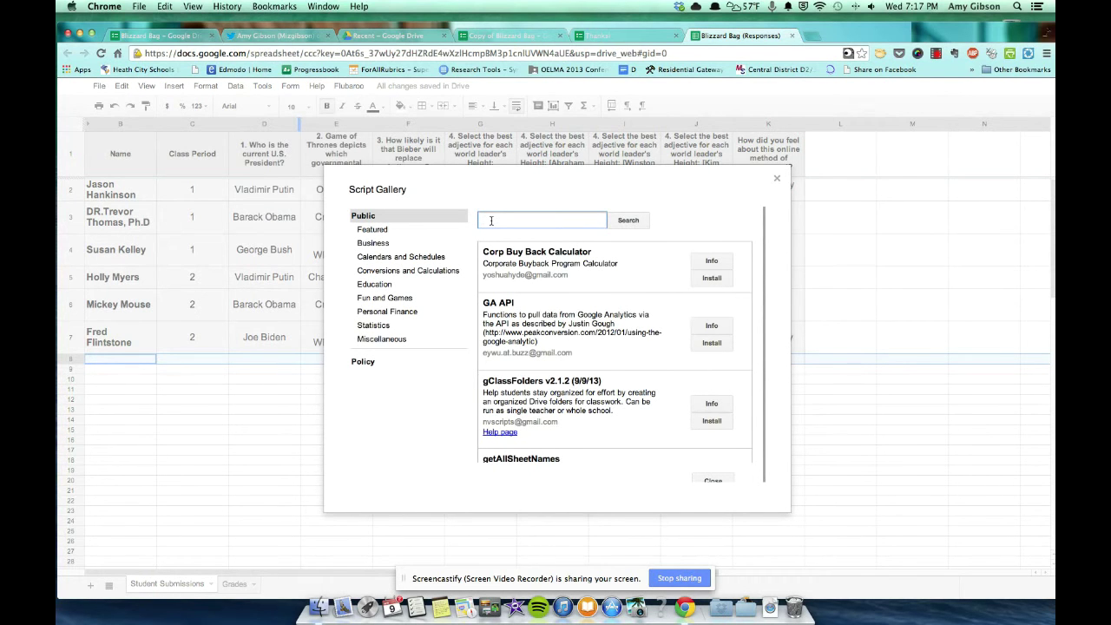
text(flubaroo)
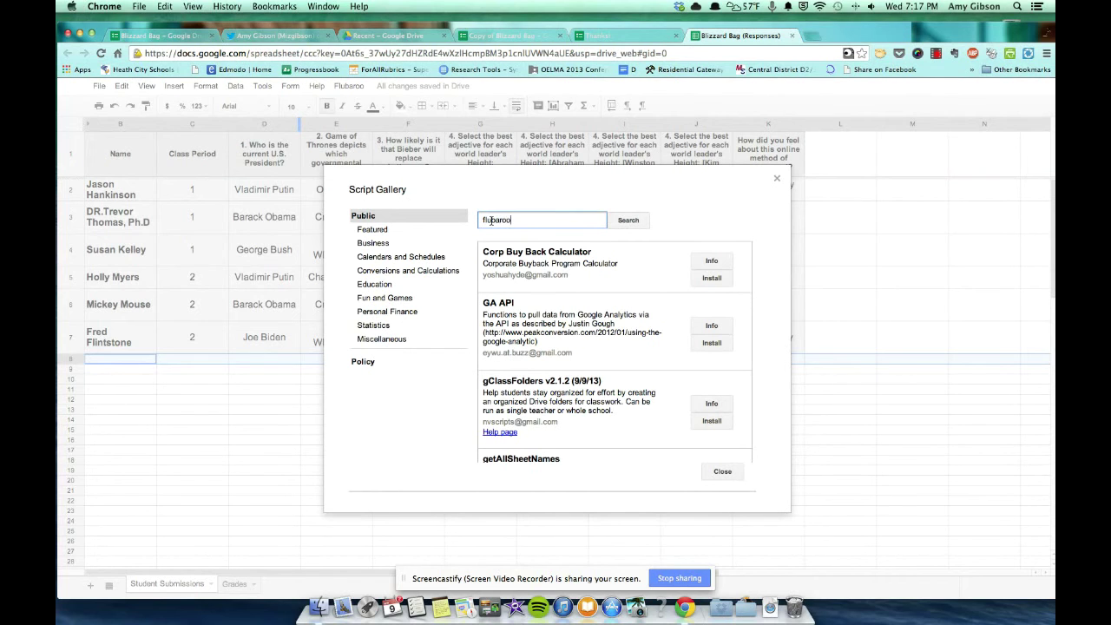
click(633, 222)
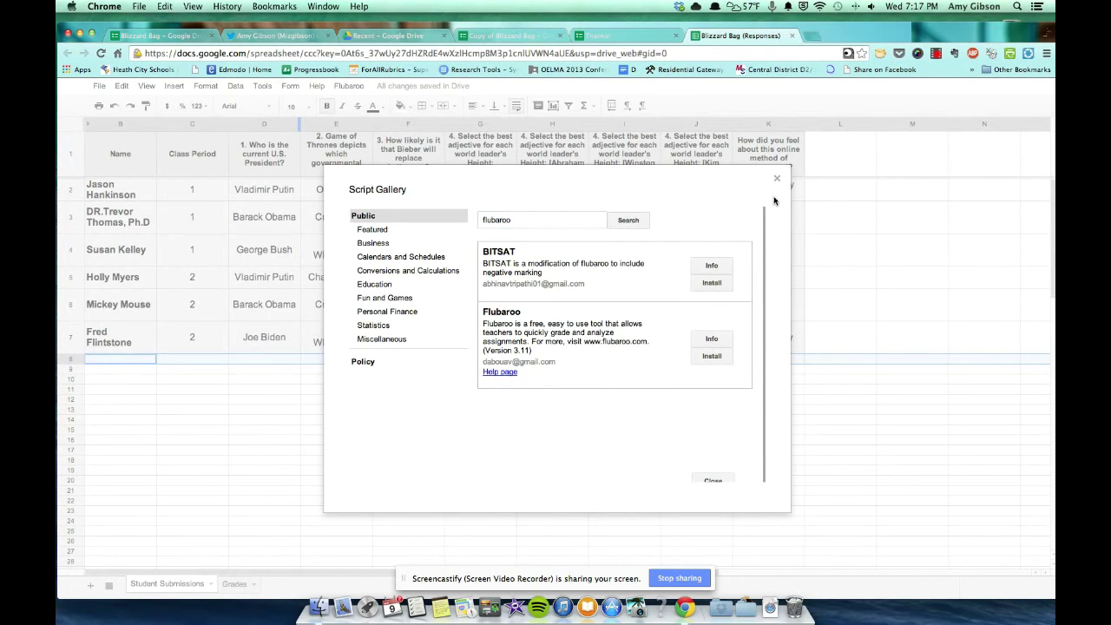
click(713, 357)
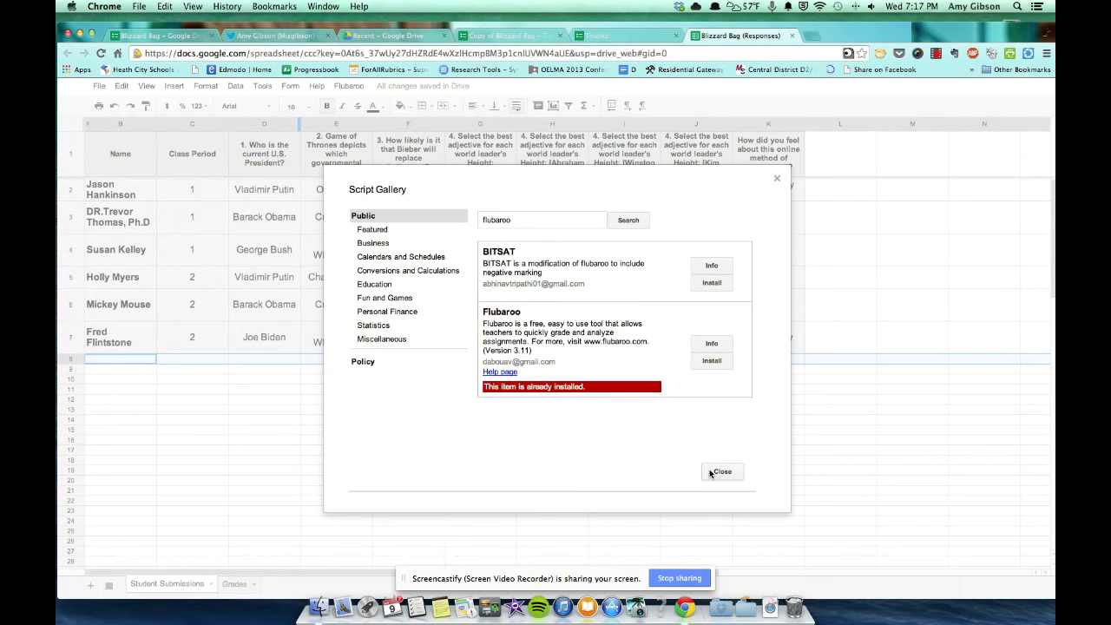
click(721, 472)
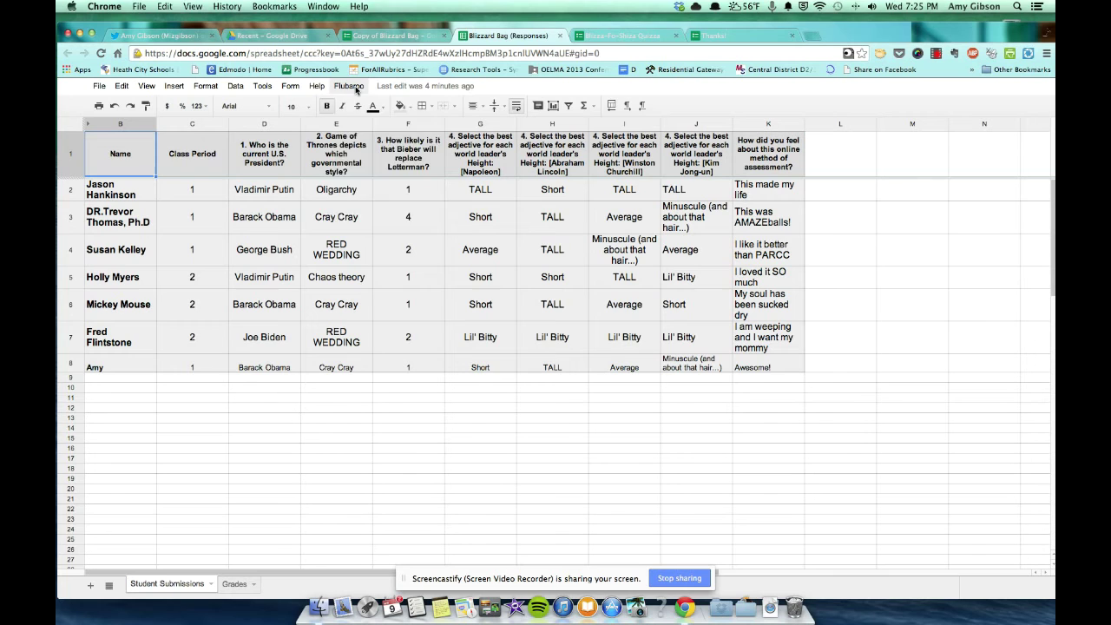
Start regrading the assignment with Flubaroo and agree to replace the existing grades
click(349, 86)
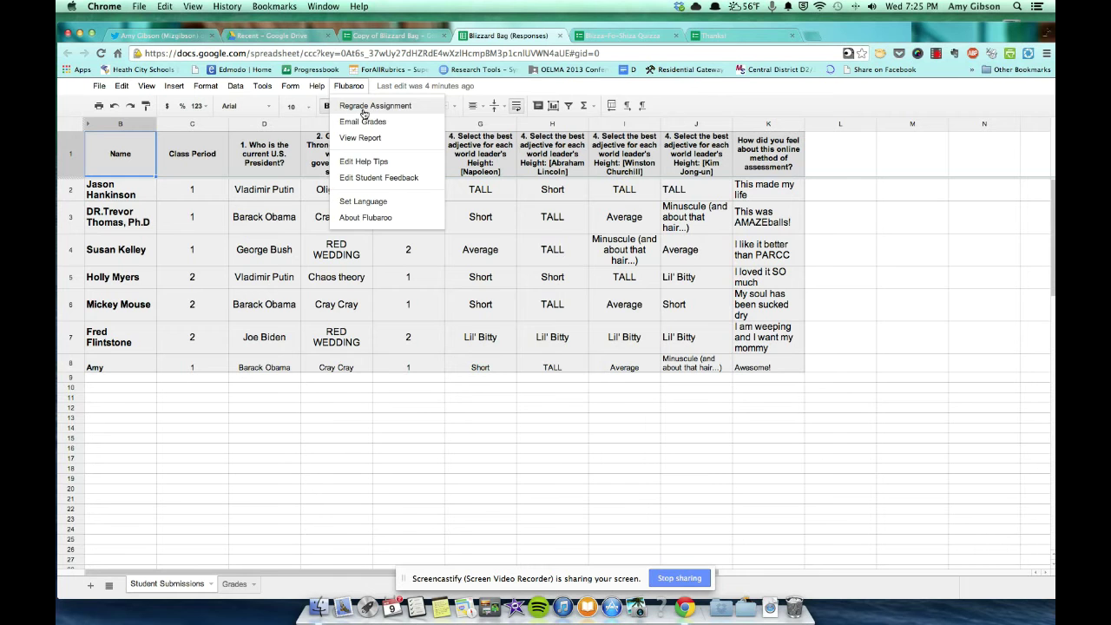
click(364, 108)
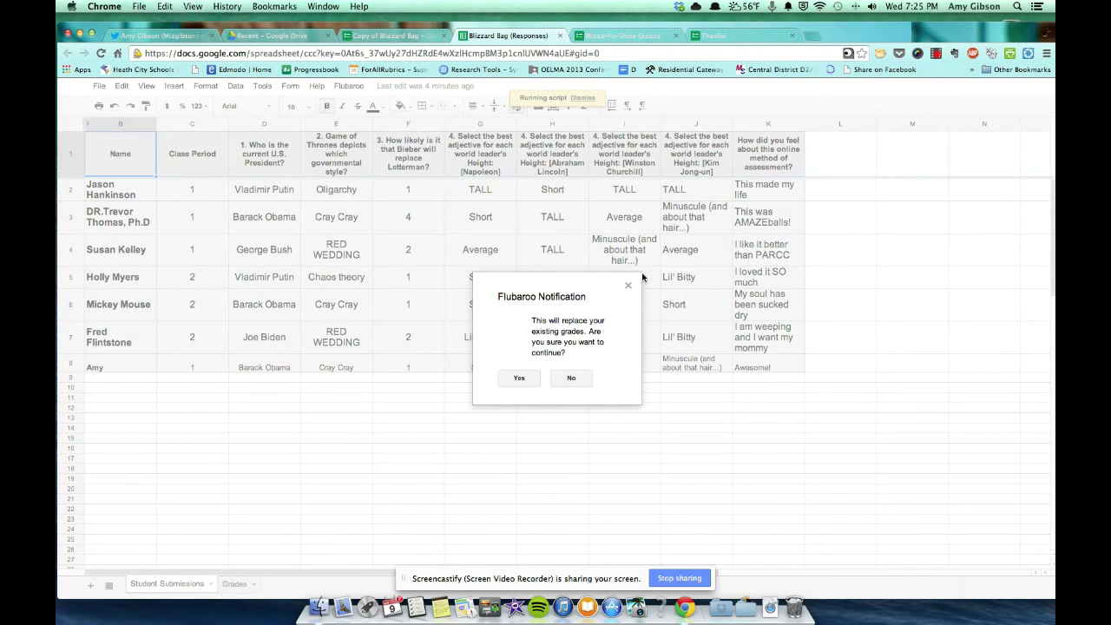
click(519, 377)
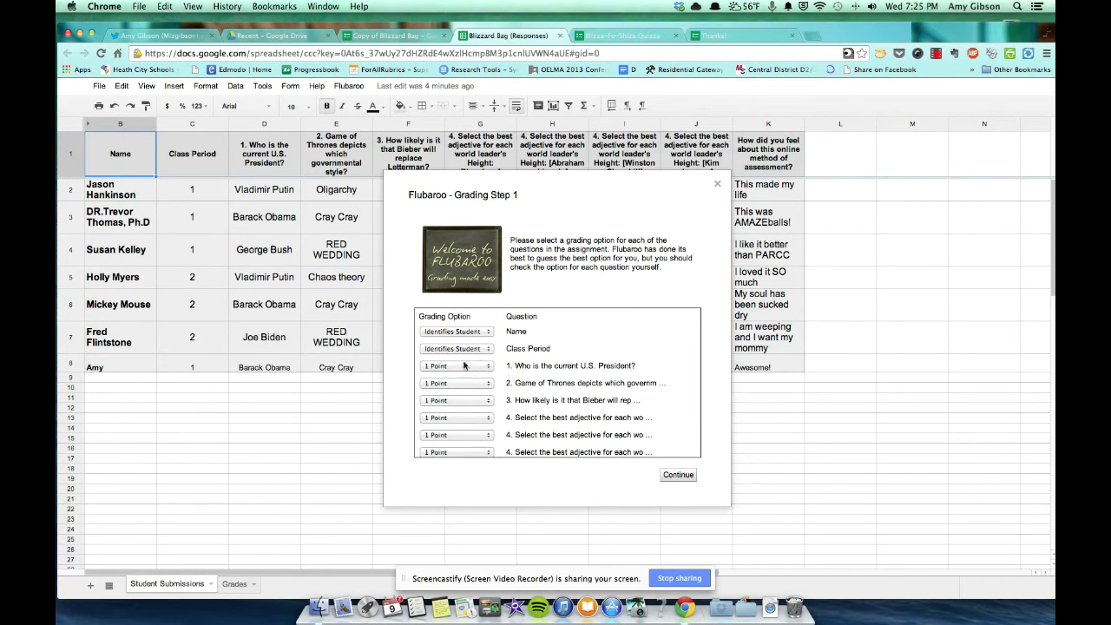
Keep question 1 at 1 Point, set the online assessment feedback question to Skip Grading, and proceed to the answer key selection
click(438, 371)
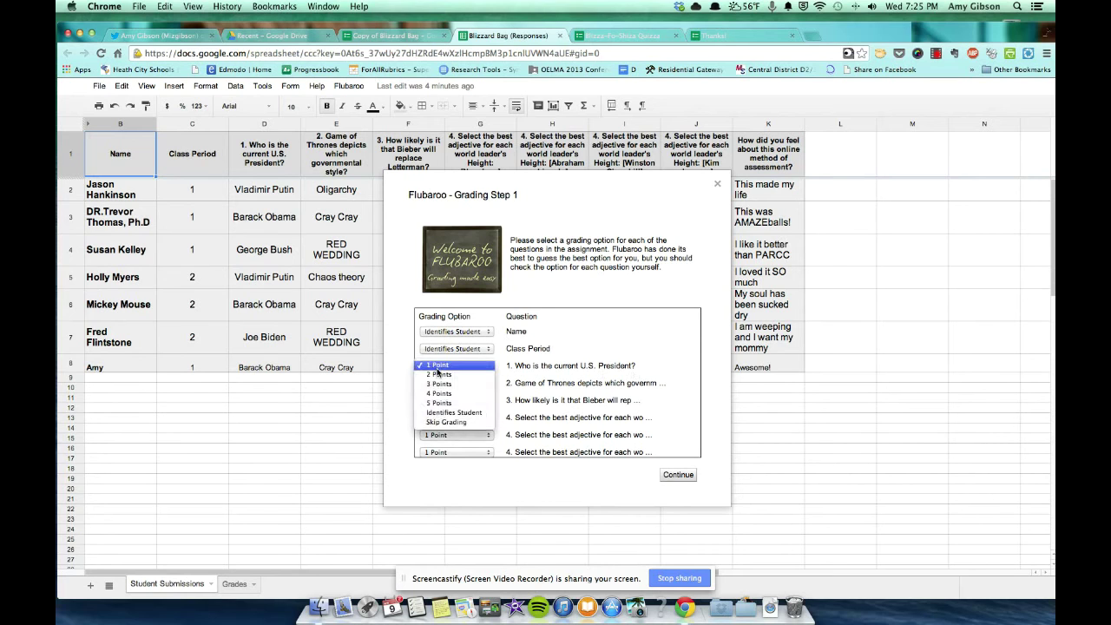
click(596, 343)
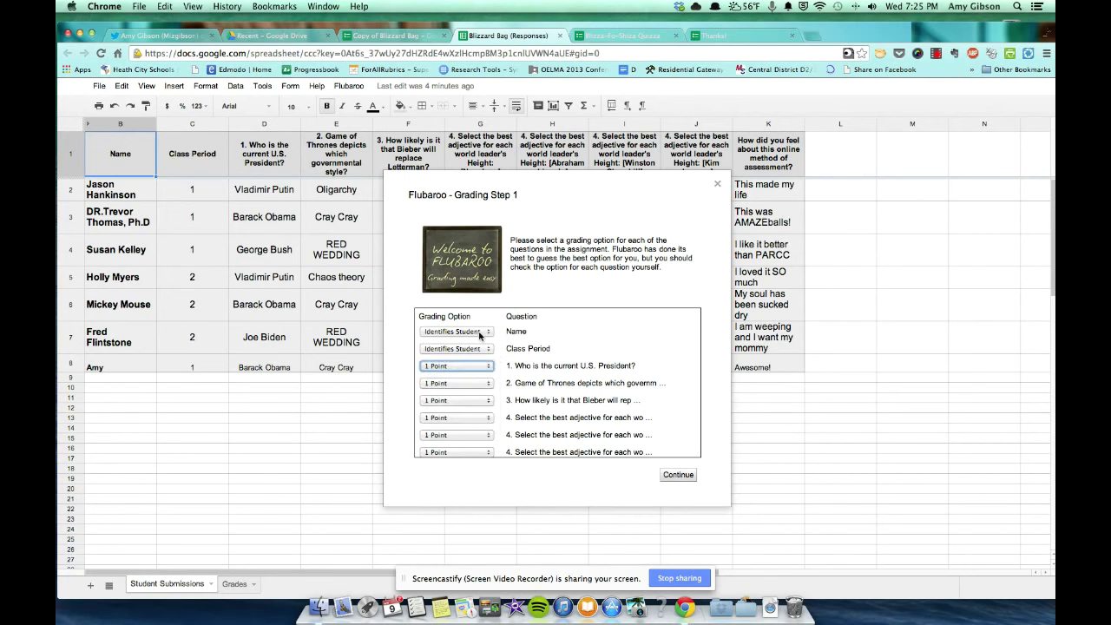
scroll(549, 335, down, 1)
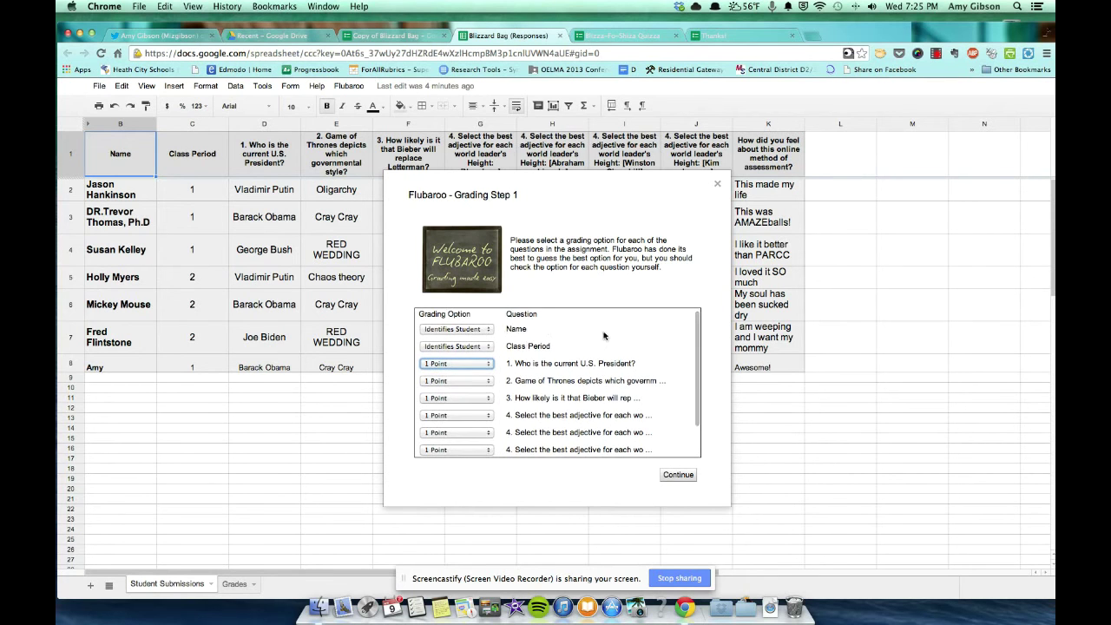
scroll(597, 345, down, 2)
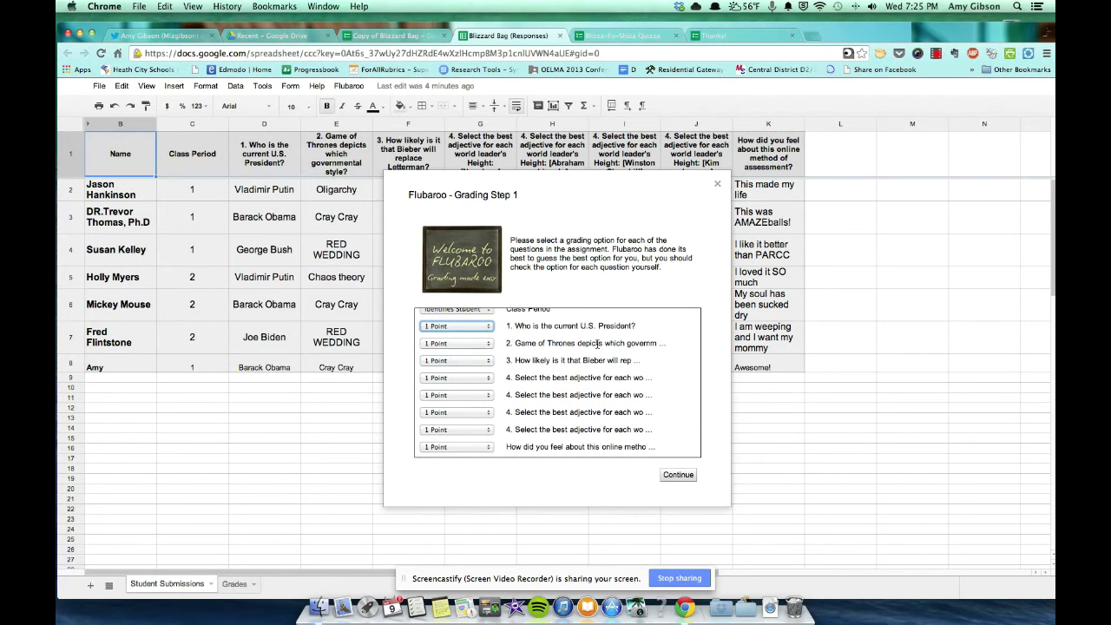
click(465, 447)
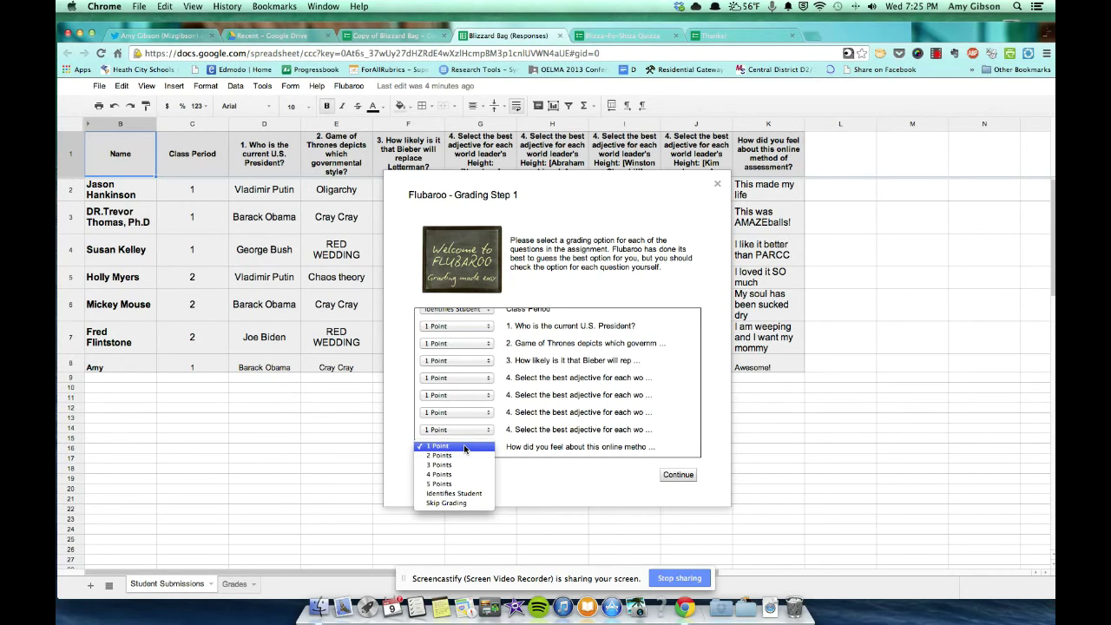
click(456, 504)
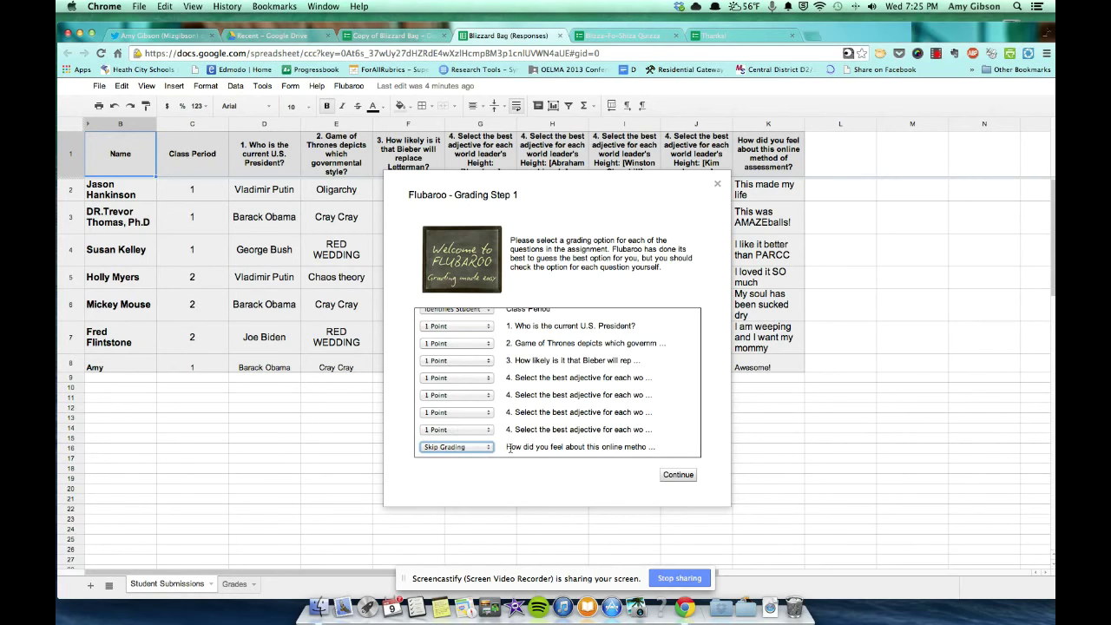
click(683, 476)
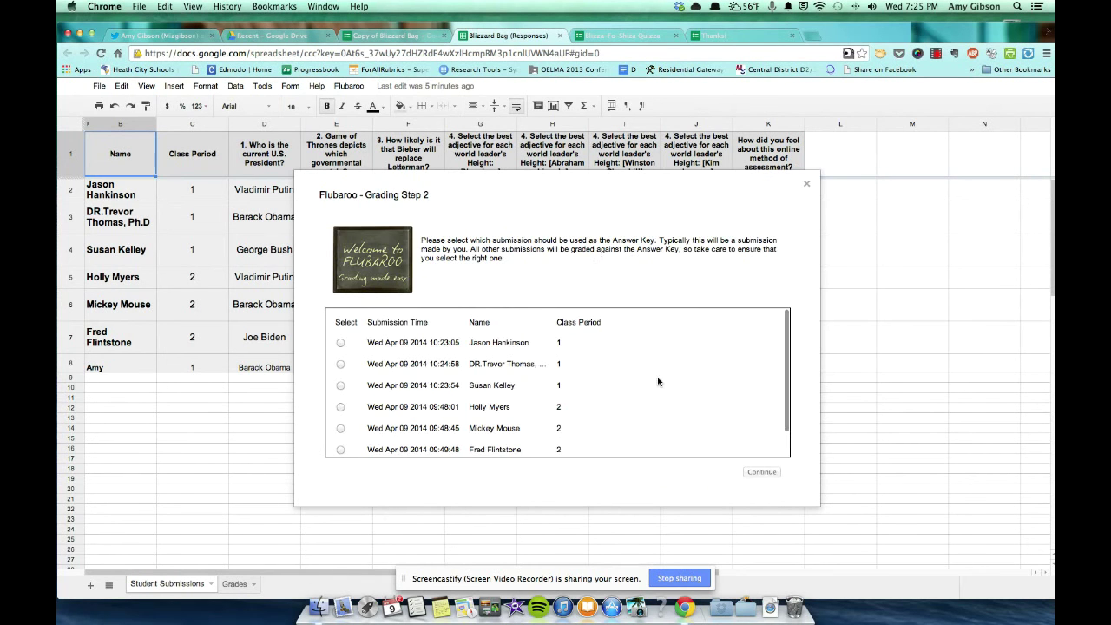
Use the teacher's submission from Apr 09 2014 19:16:32 as the Answer Key, run the grading and view the grades
scroll(660, 385, down, 1)
drag(416, 242, 653, 239)
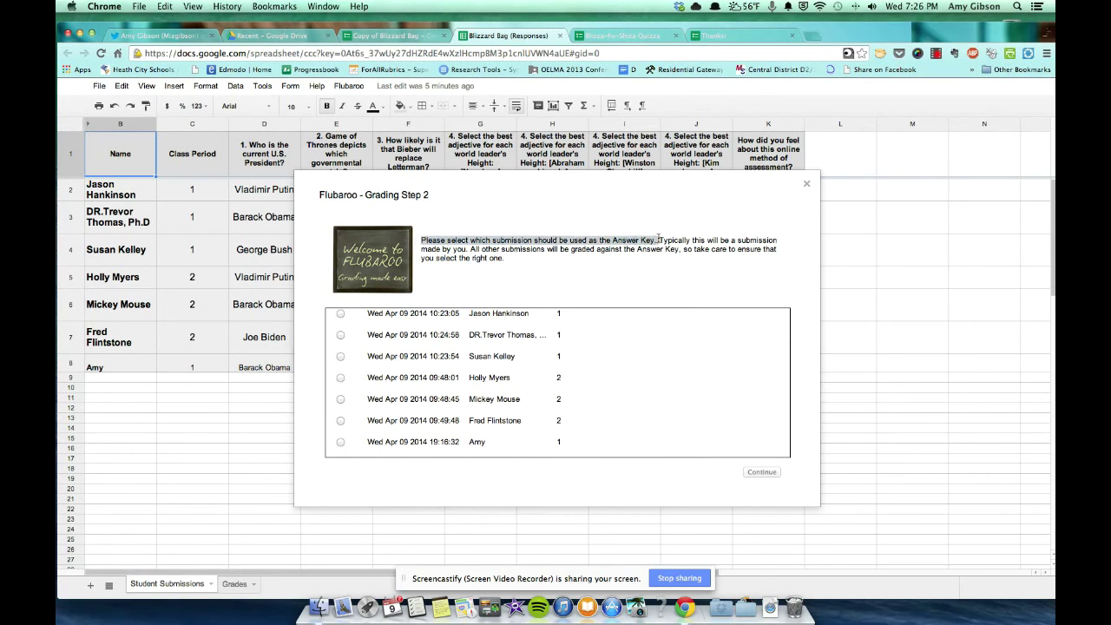
click(674, 264)
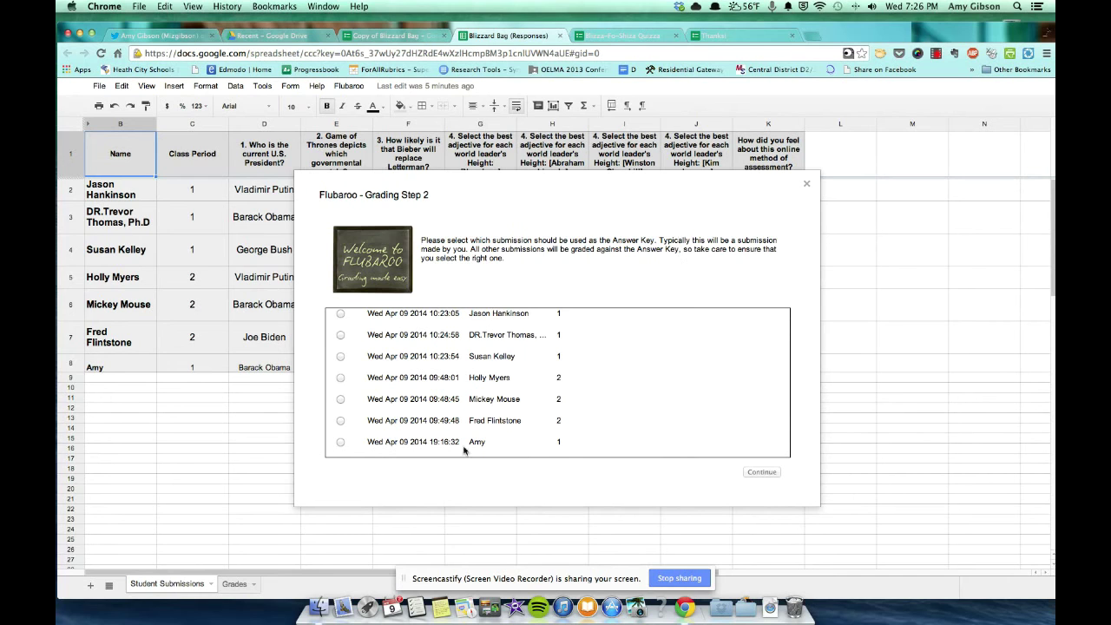
drag(470, 447, 495, 446)
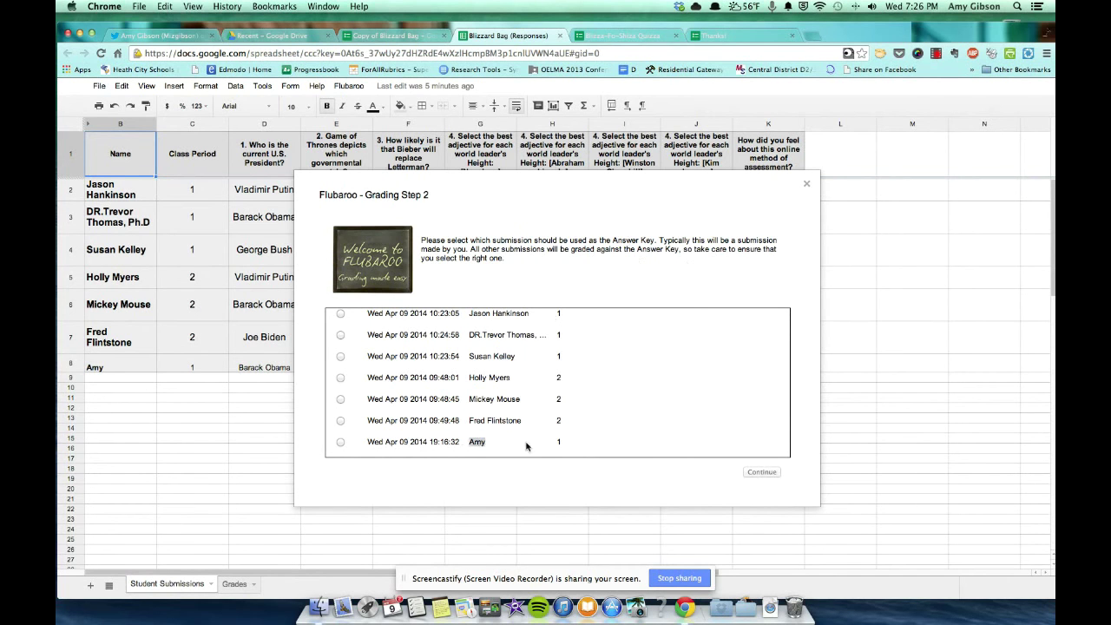
click(340, 444)
click(763, 472)
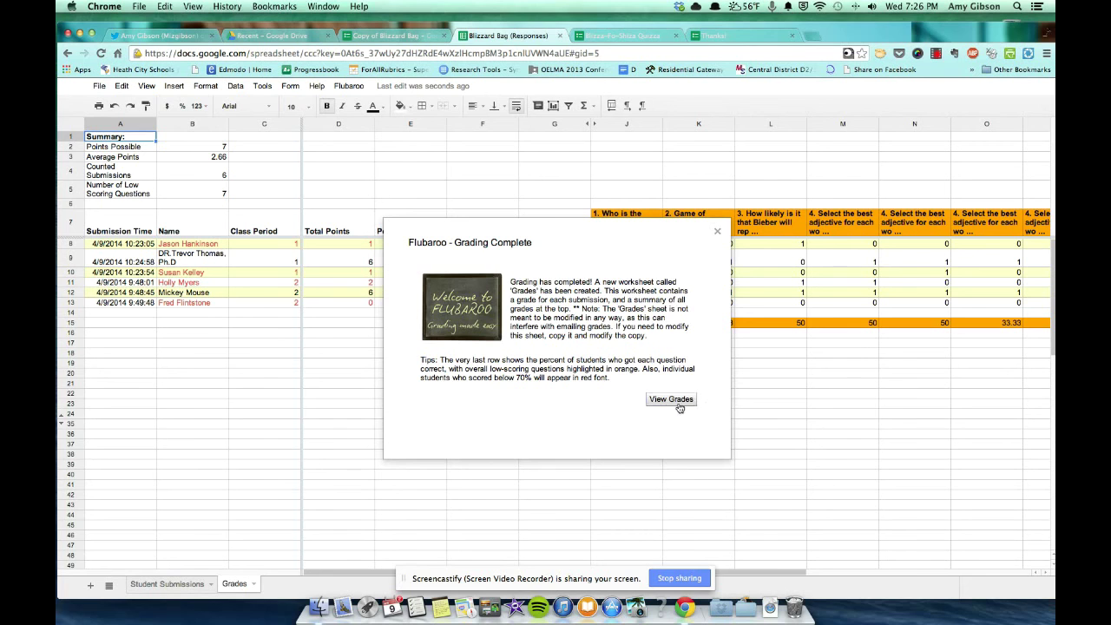
click(682, 403)
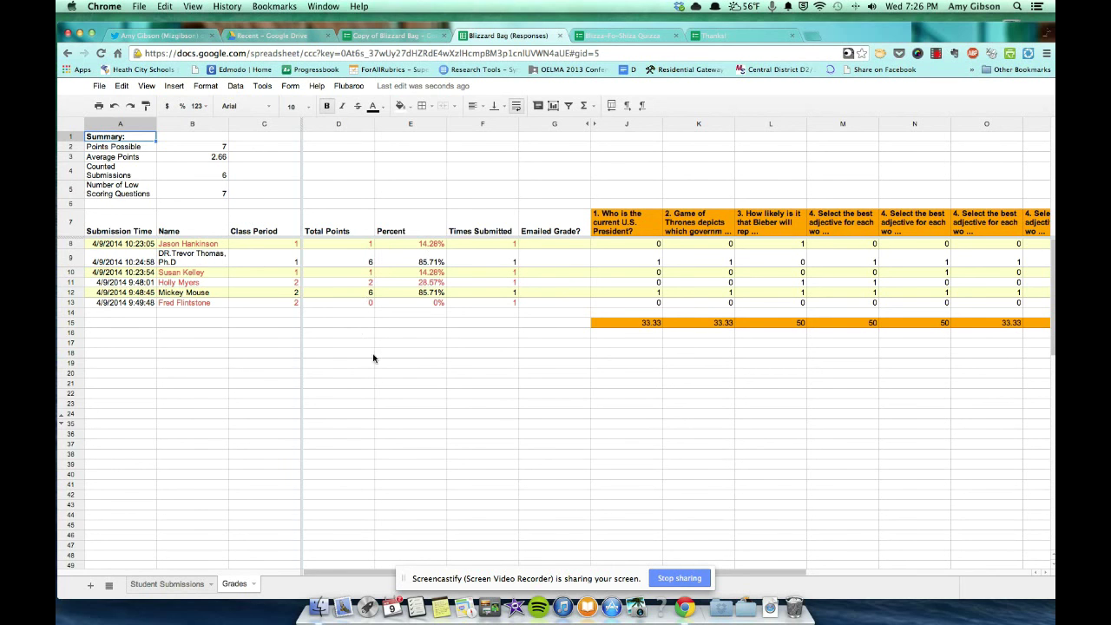
Examine the Grades sheet: the students' percentages, the per-question scores and the summary block in A1:B5
click(435, 273)
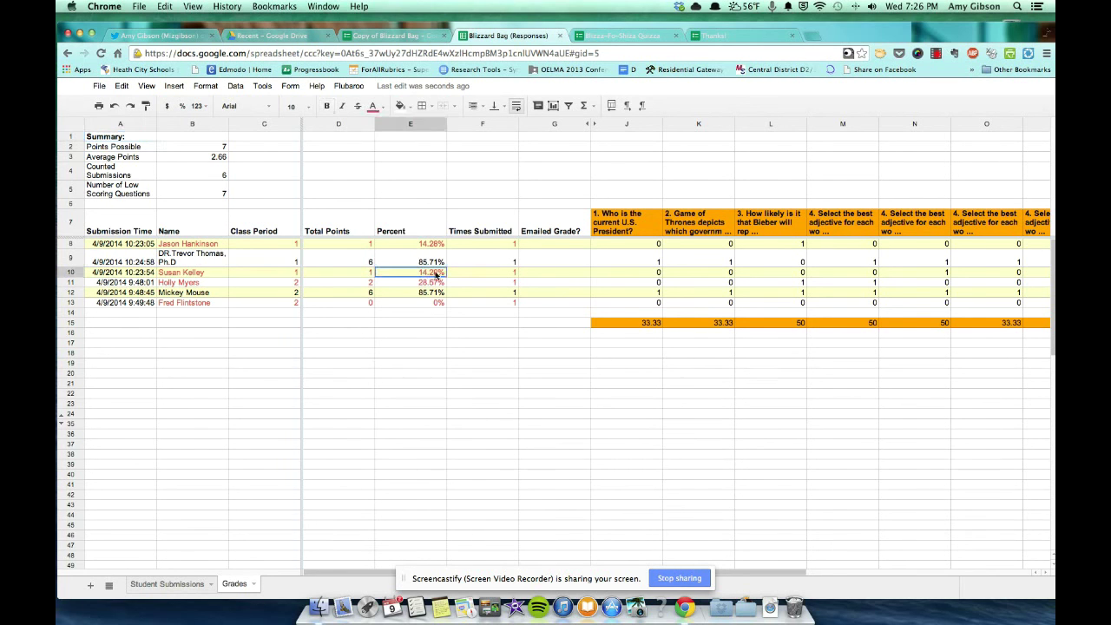
click(415, 322)
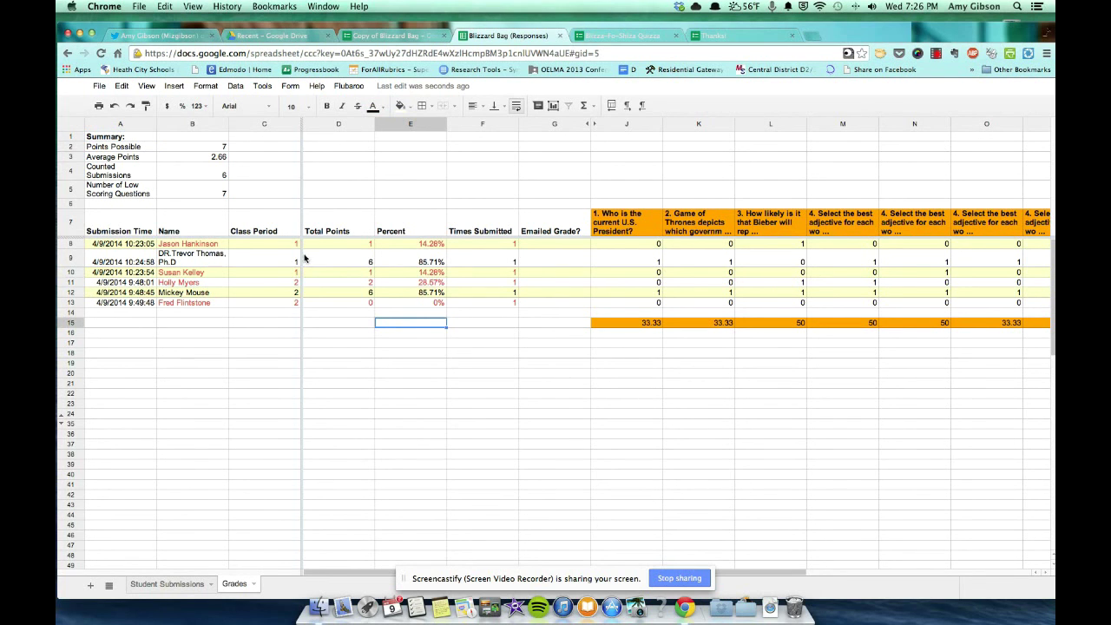
click(441, 264)
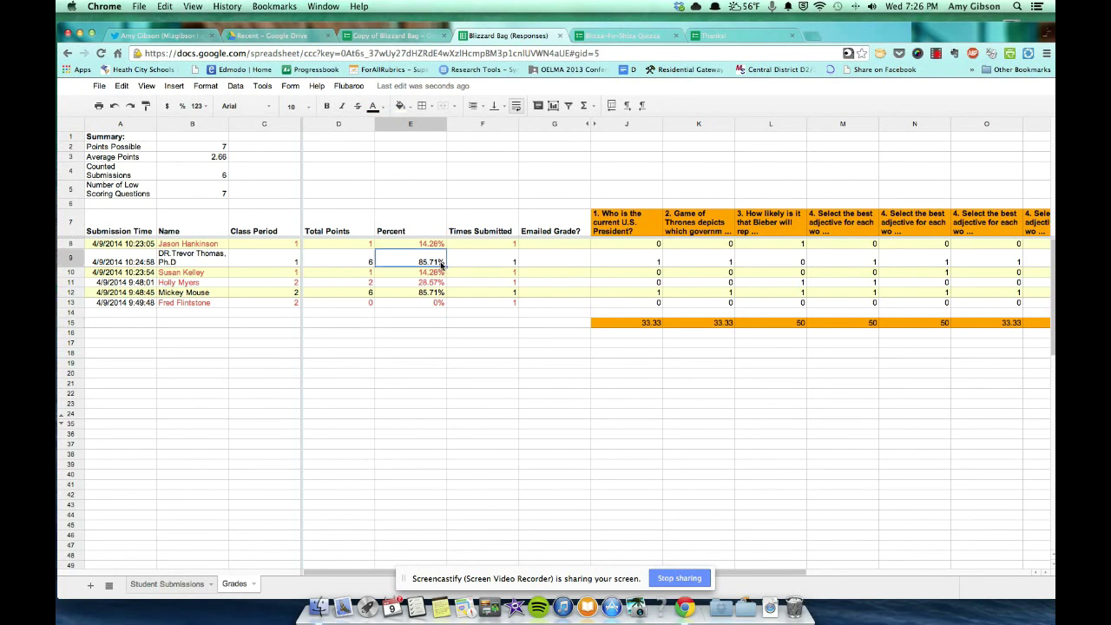
click(434, 294)
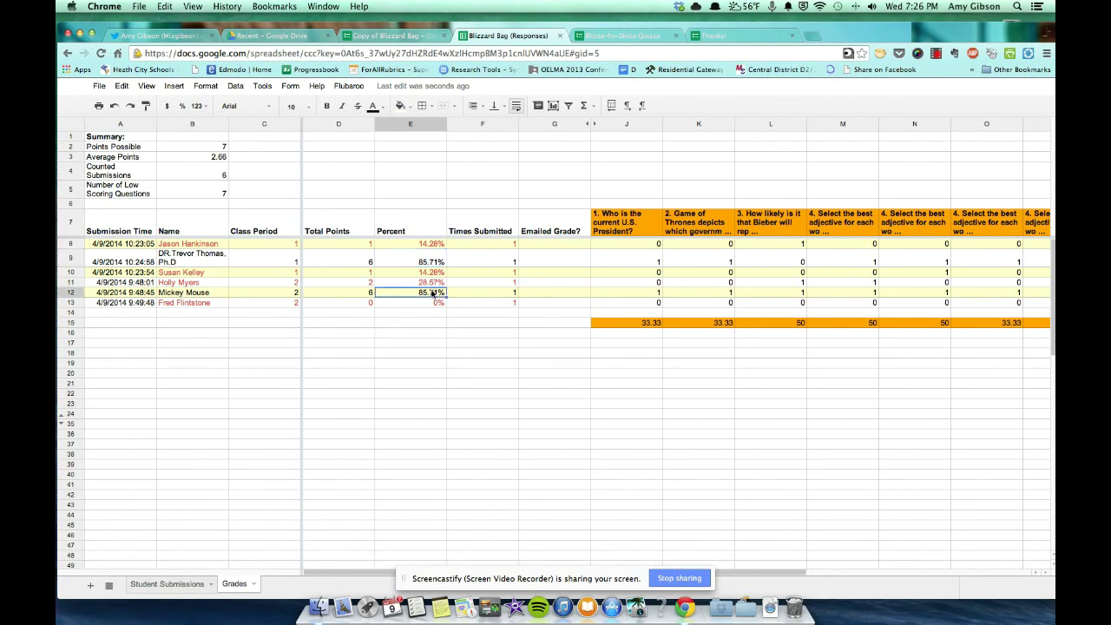
click(444, 337)
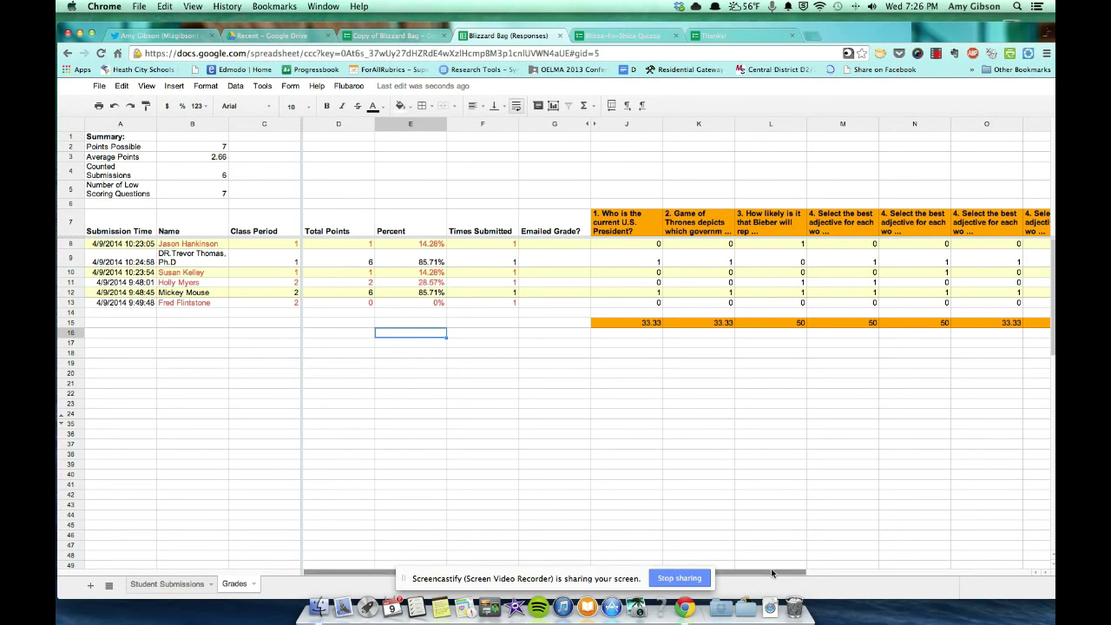
drag(811, 573, 858, 548)
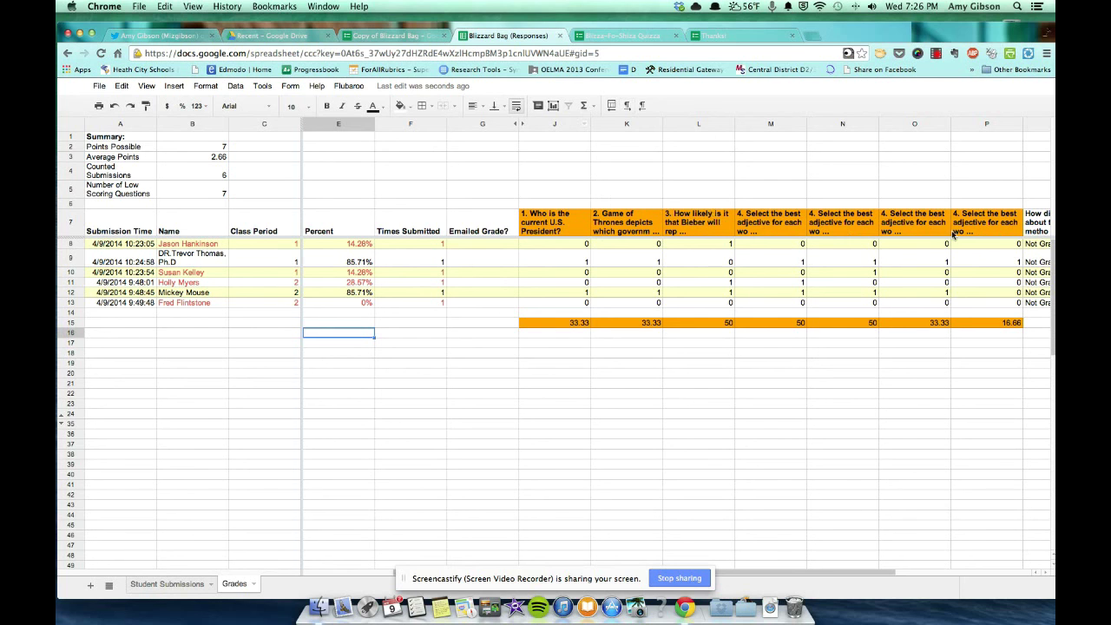
drag(766, 572, 721, 573)
drag(104, 137, 225, 195)
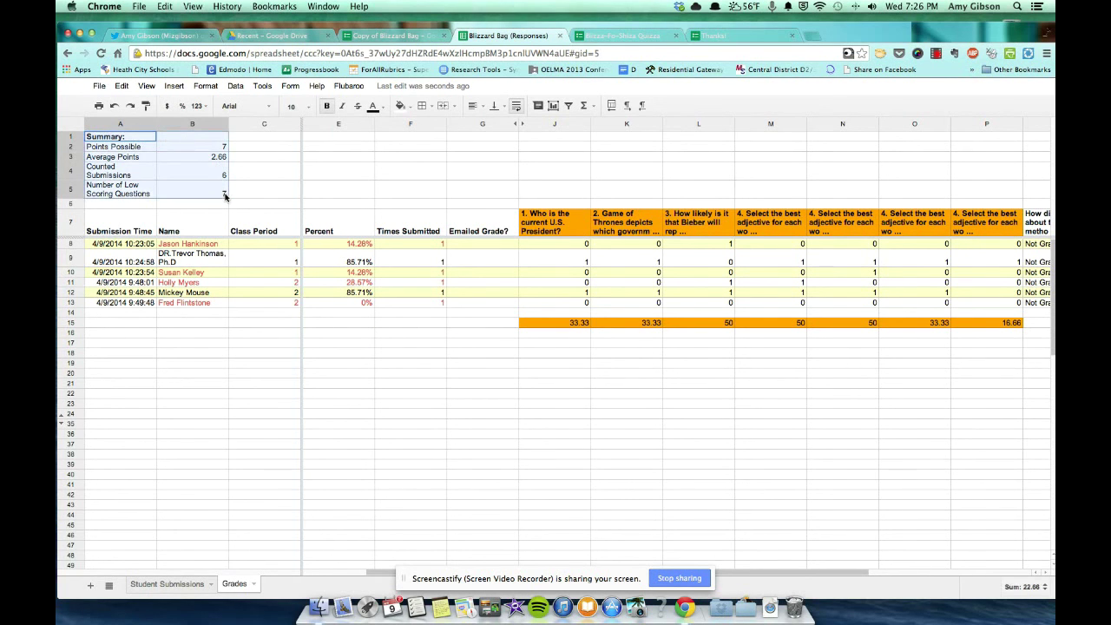